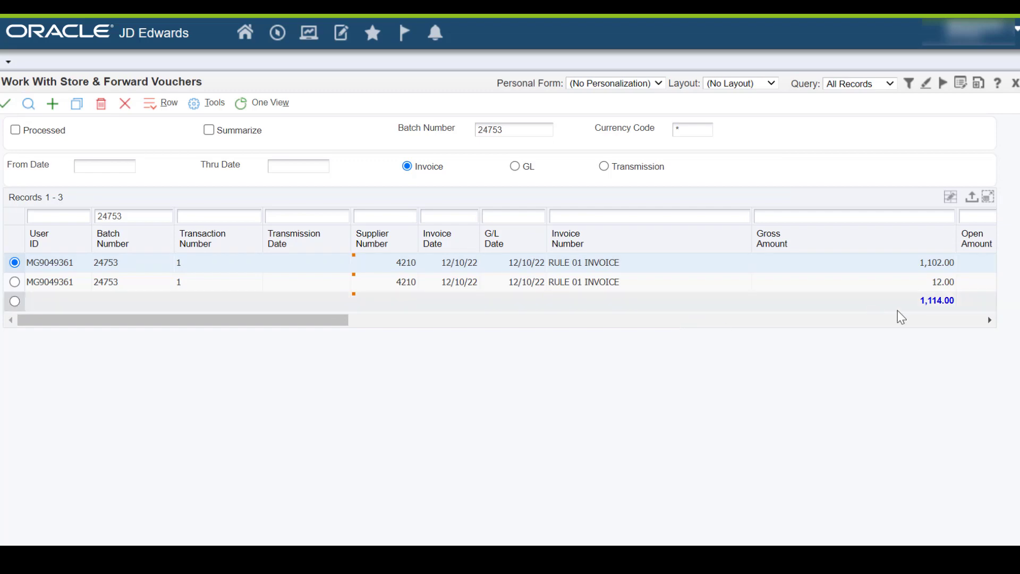
- Examine the amount, tax, purchase order and automation columns of the voucher records in batch 24753
click(907, 321)
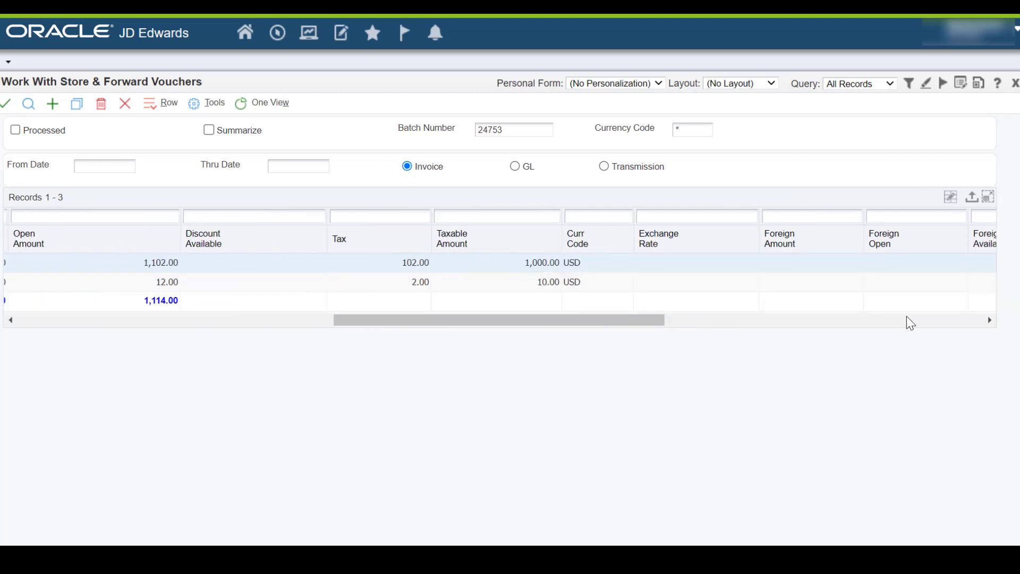
click(910, 322)
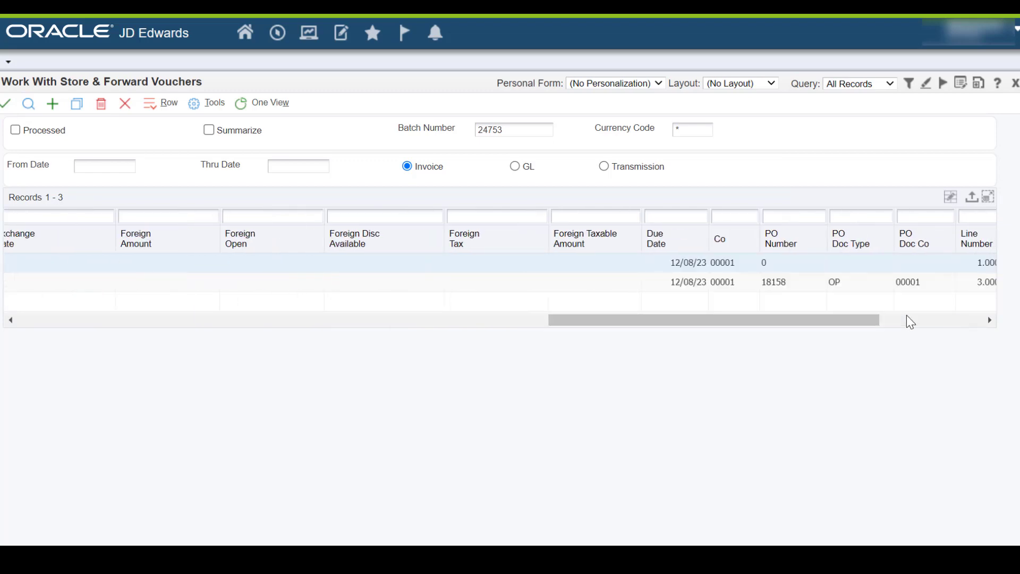
click(939, 318)
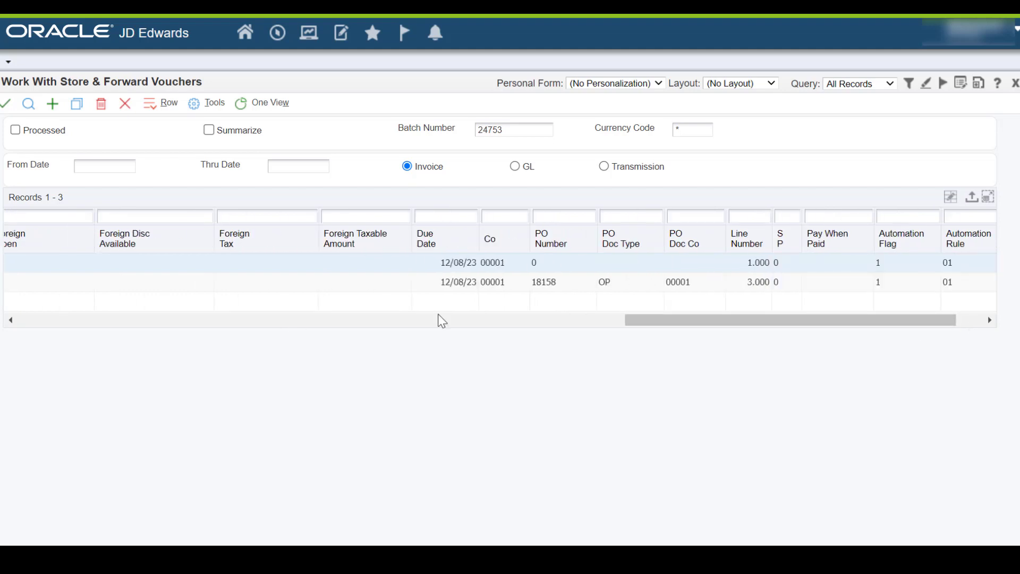
click(975, 317)
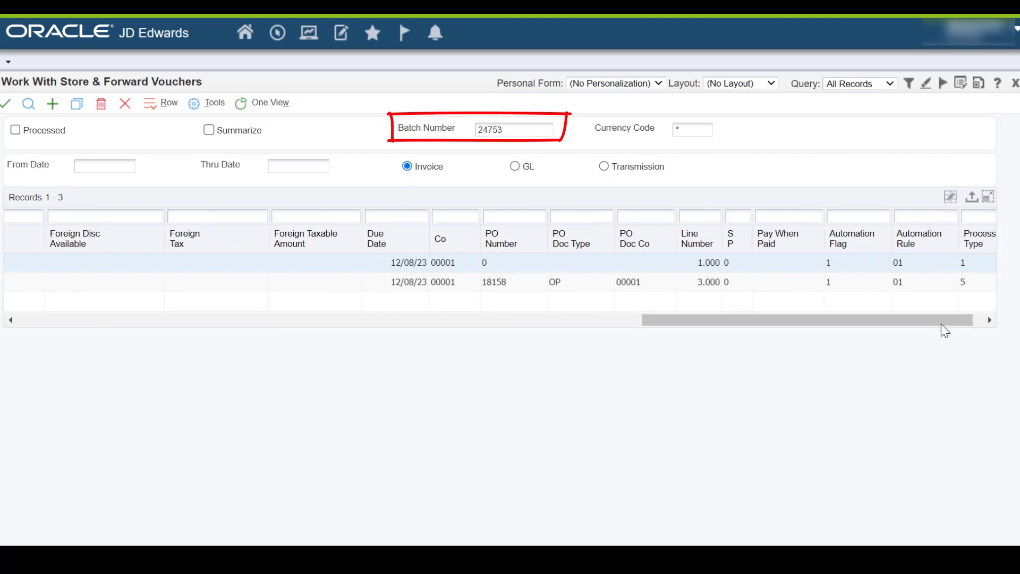
- Open the Voucher Match Process Workbench through fast path P4314WB
click(278, 33)
text(p4314wb)
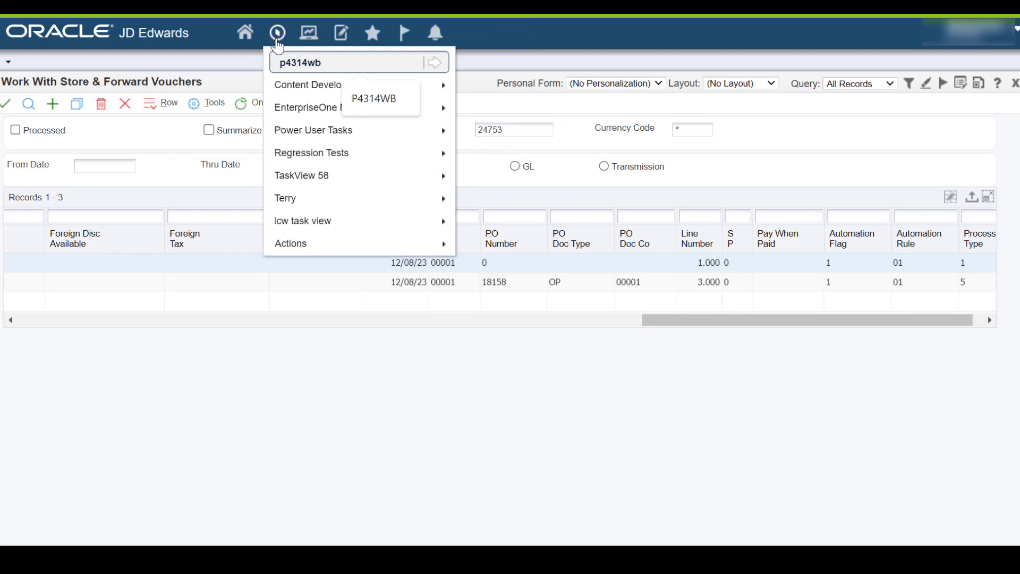
click(434, 64)
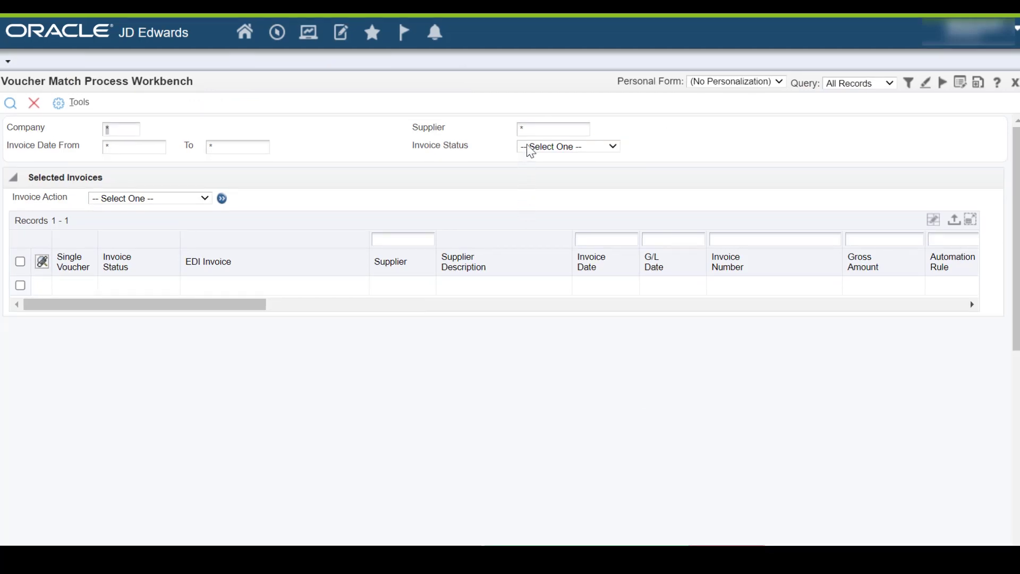
- Find the invoices for supplier 4210 in company 00001 with EDI batch number 24753
click(530, 129)
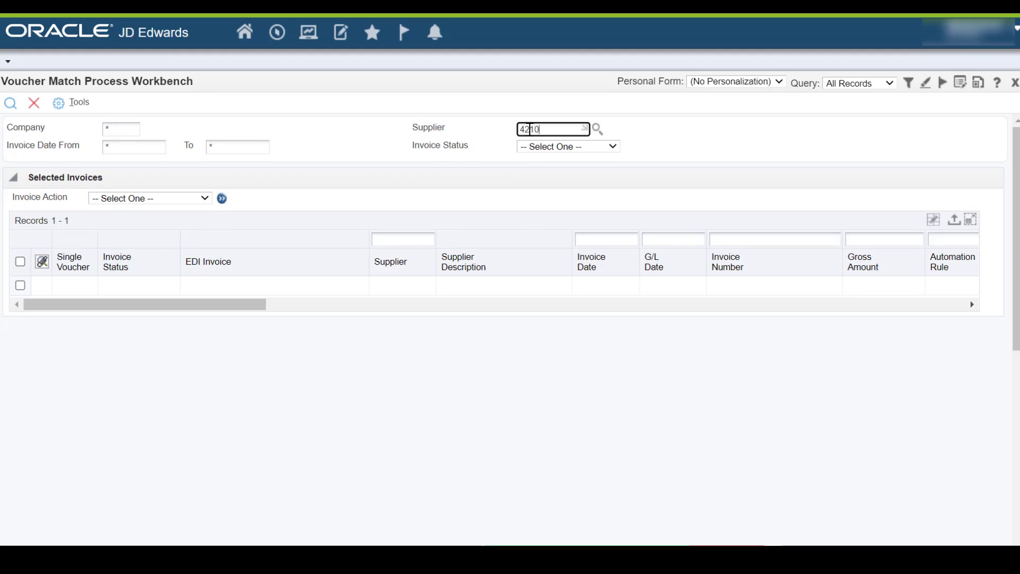
click(131, 128)
text(00001)
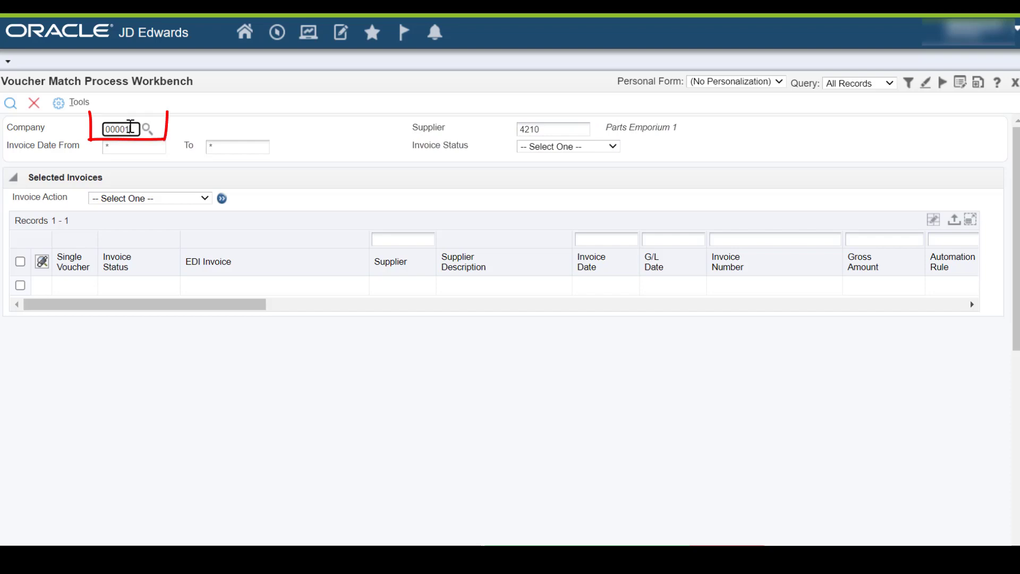
click(388, 368)
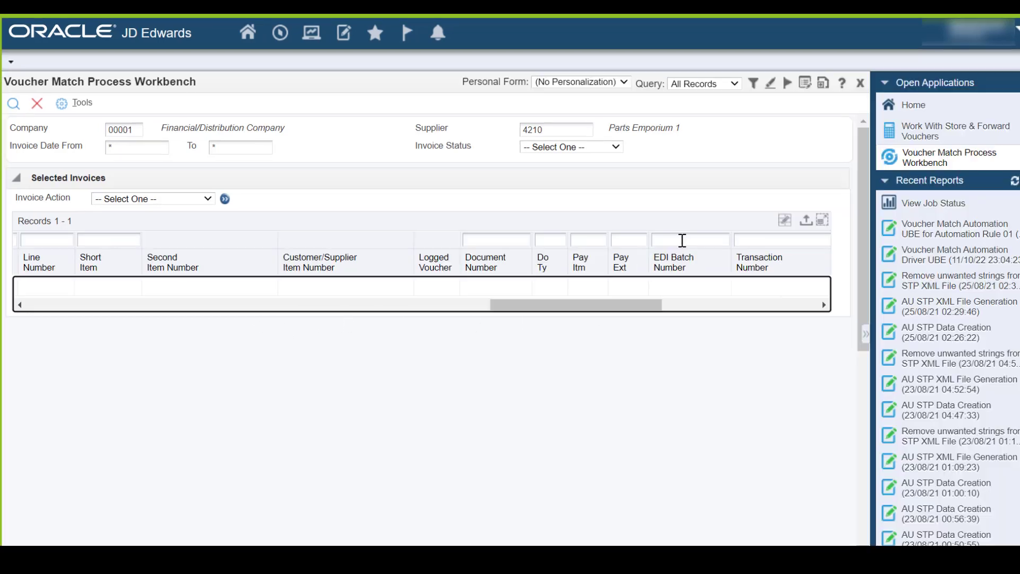
click(678, 240)
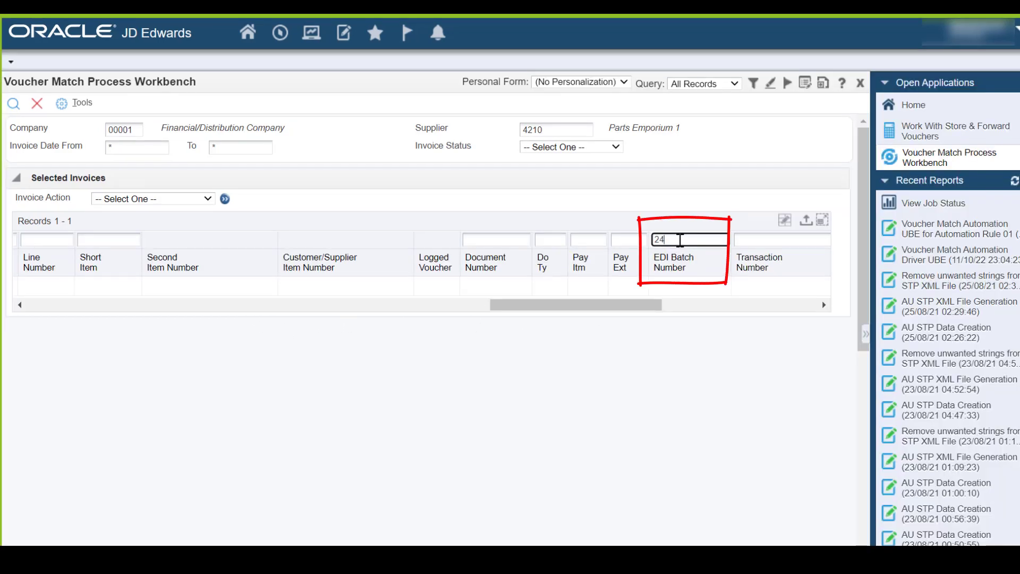
text(24753)
click(13, 104)
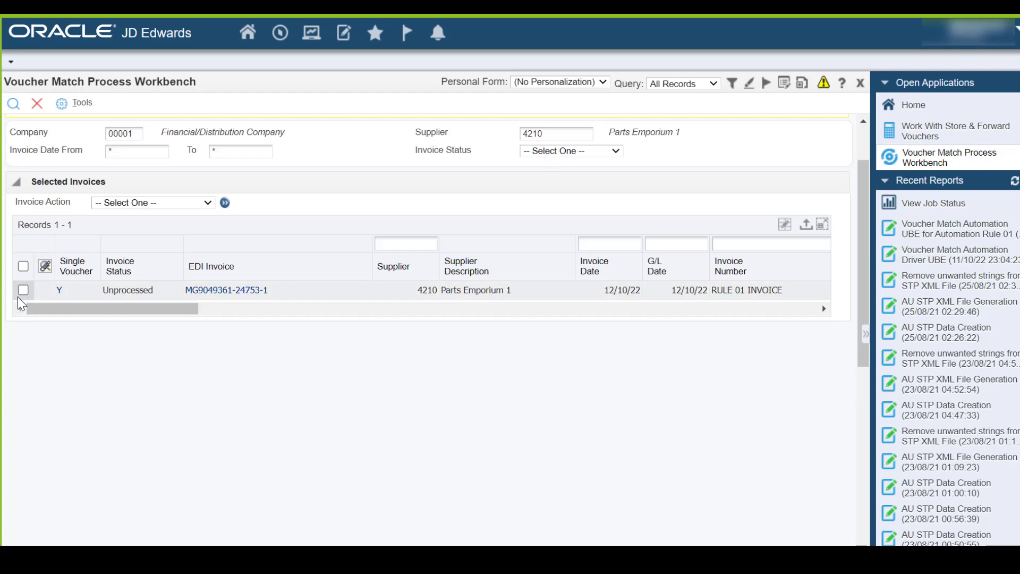
- Select the unprocessed RULE 01 INVOICE and run the Create Suggestion action on it
click(59, 297)
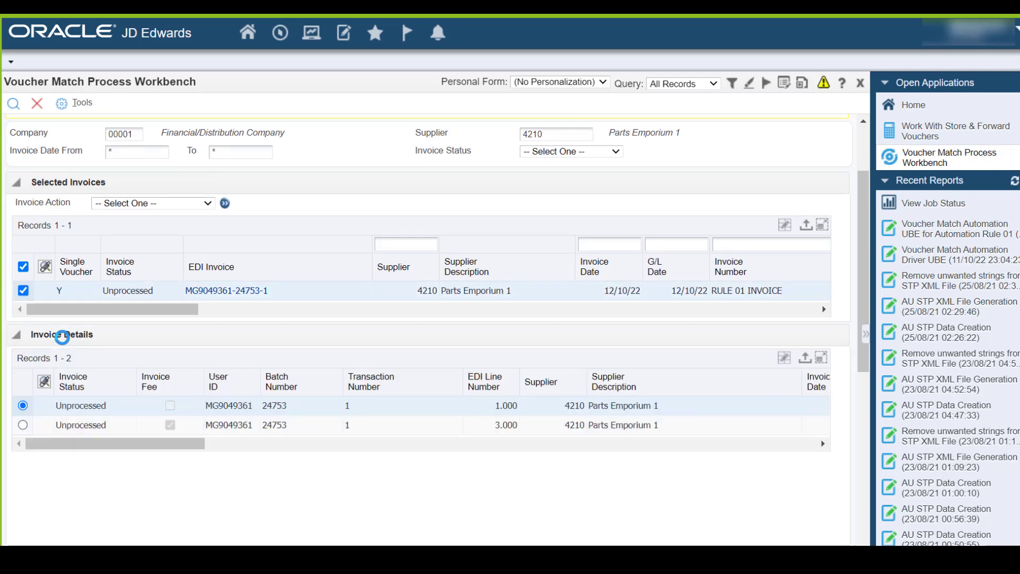
click(170, 205)
click(170, 288)
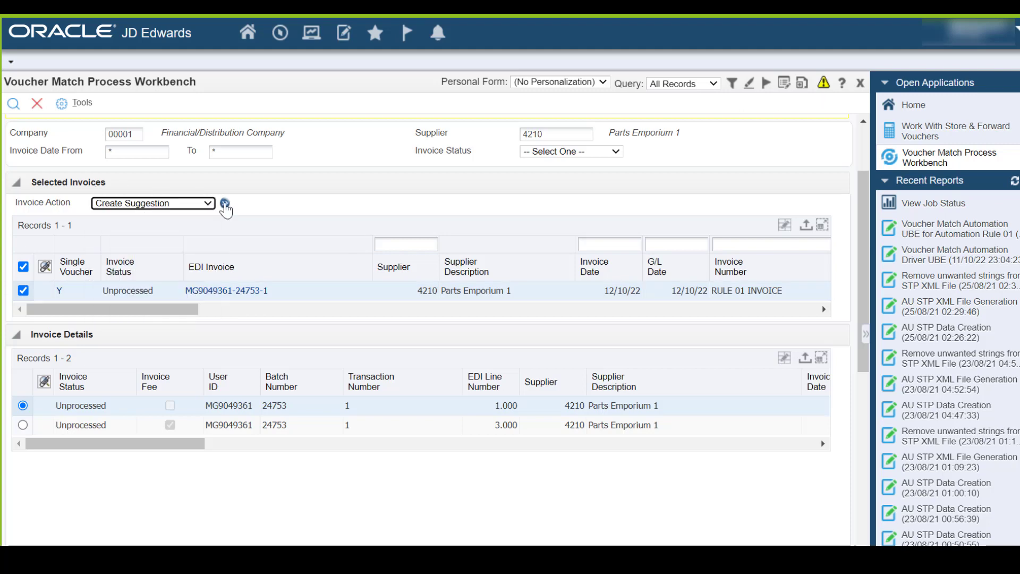
click(225, 205)
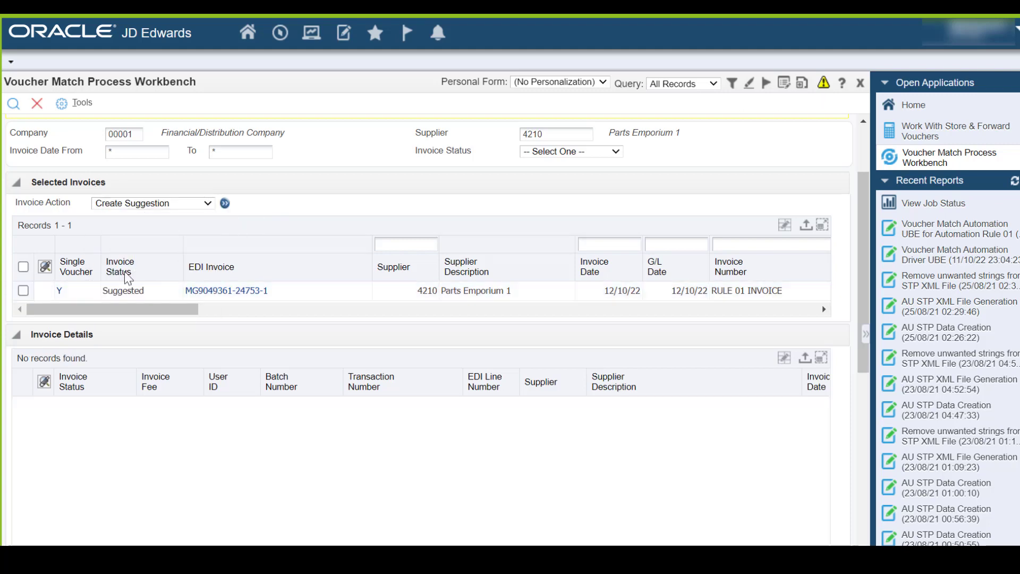
- Reselect the invoice to show its details, then run Approve Suggestion and agree to approve all suggestions
click(59, 292)
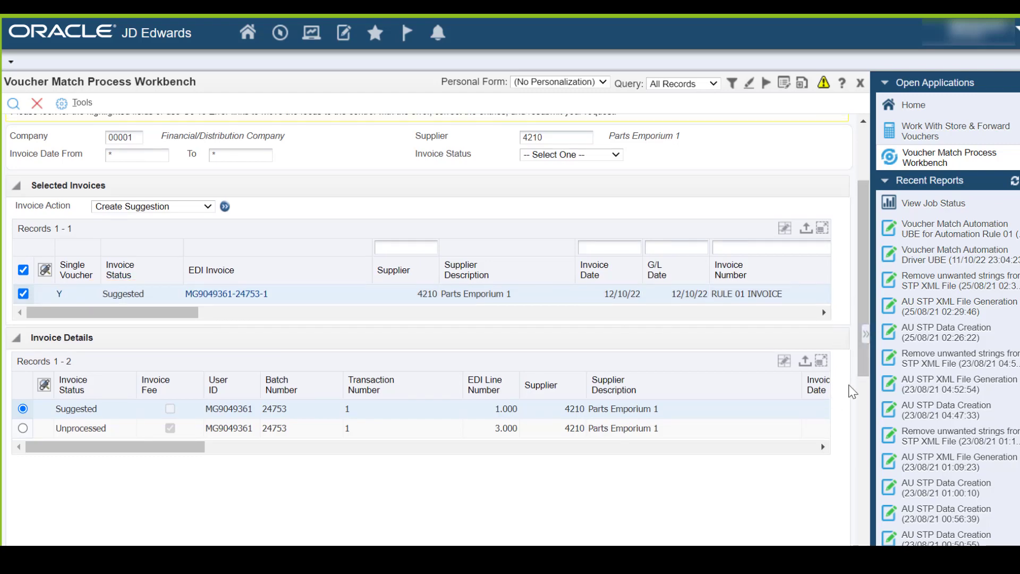
click(866, 334)
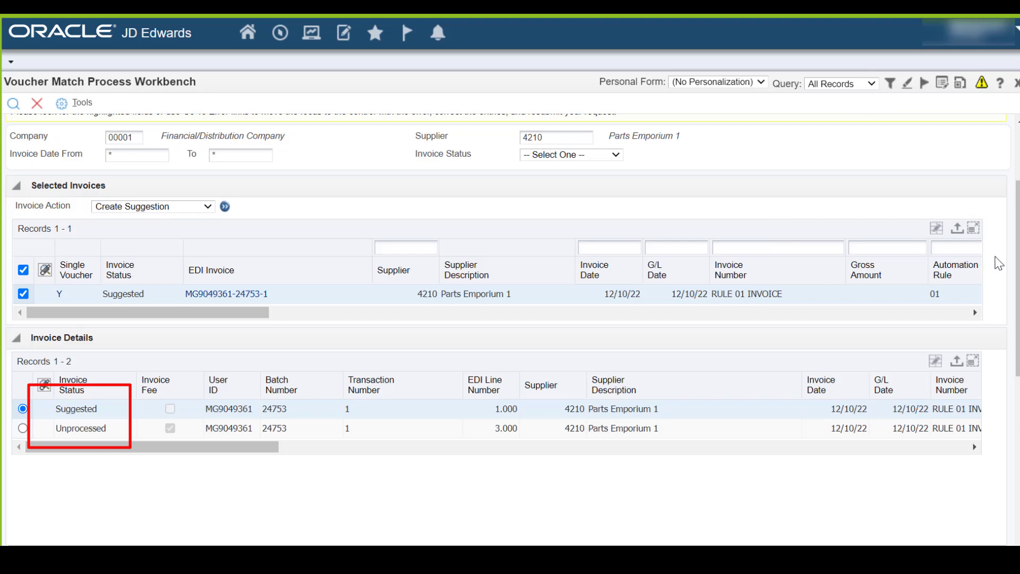
click(207, 209)
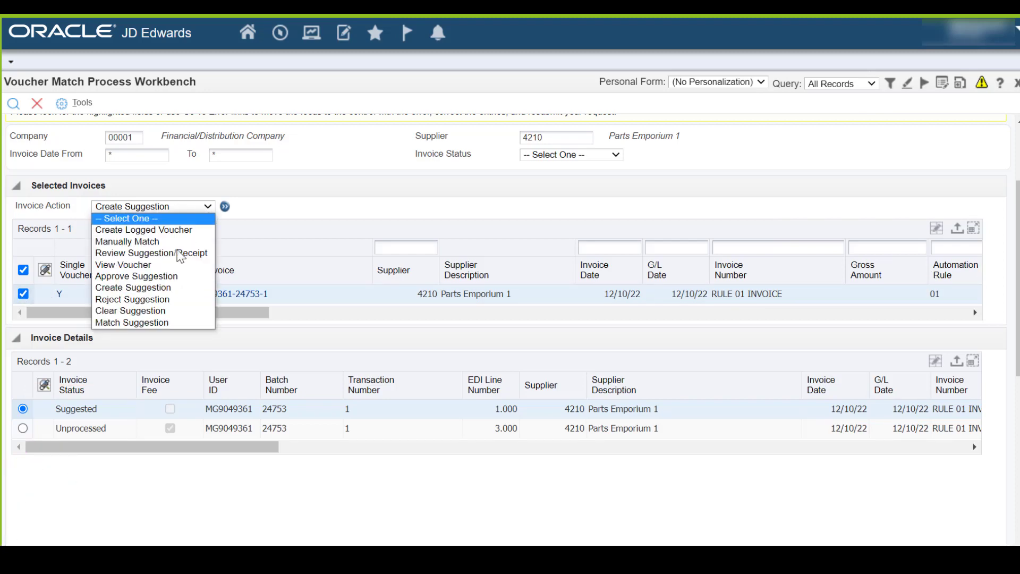
click(152, 276)
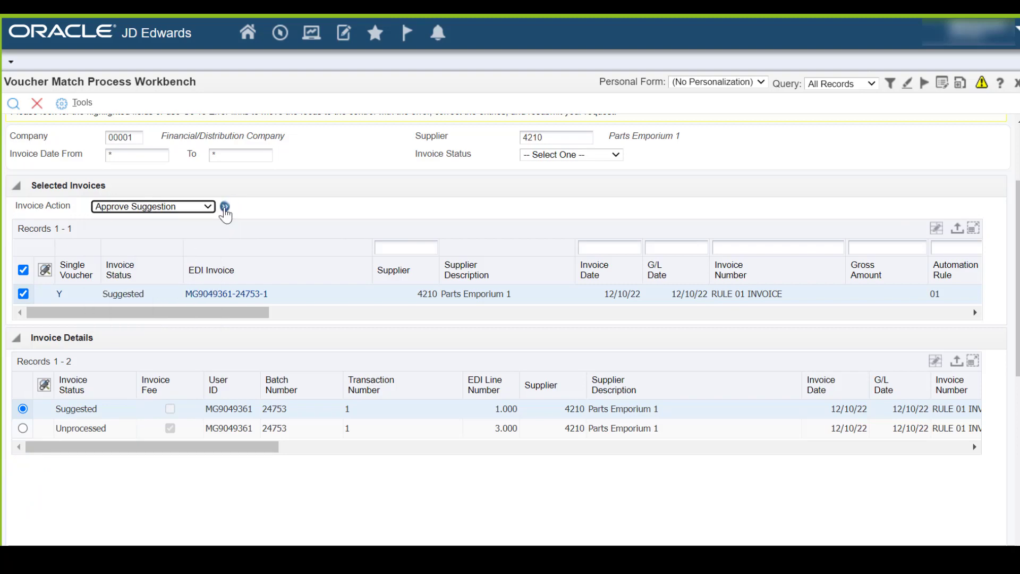
click(225, 207)
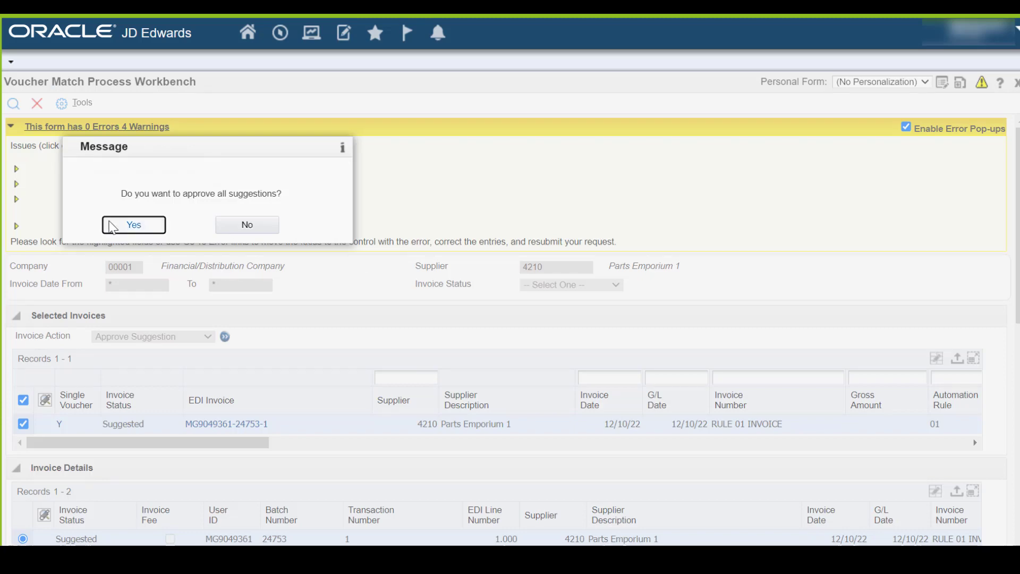
click(119, 226)
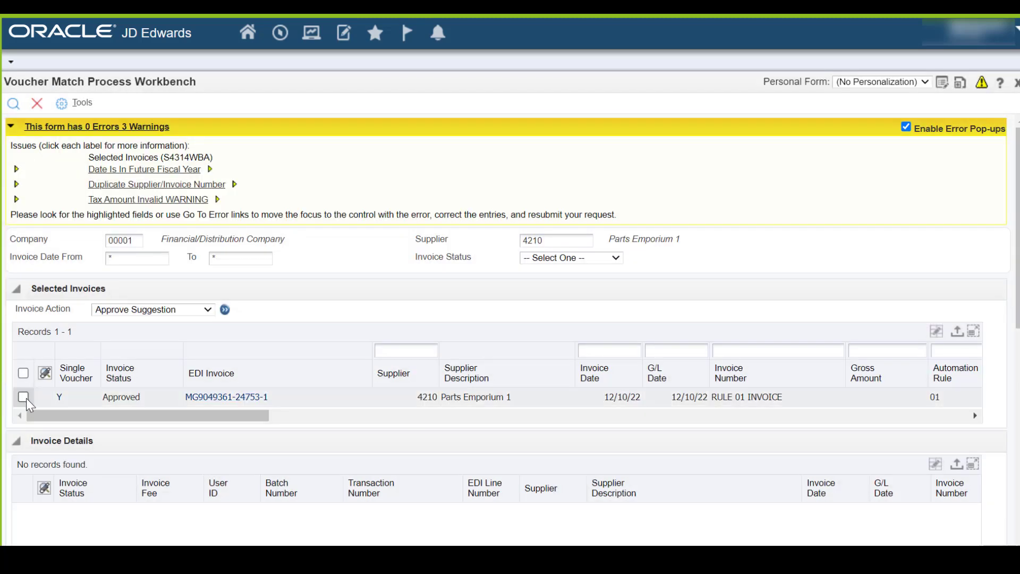
- Select the approved RULE 01 INVOICE and run the Match Suggestion action on it
click(23, 397)
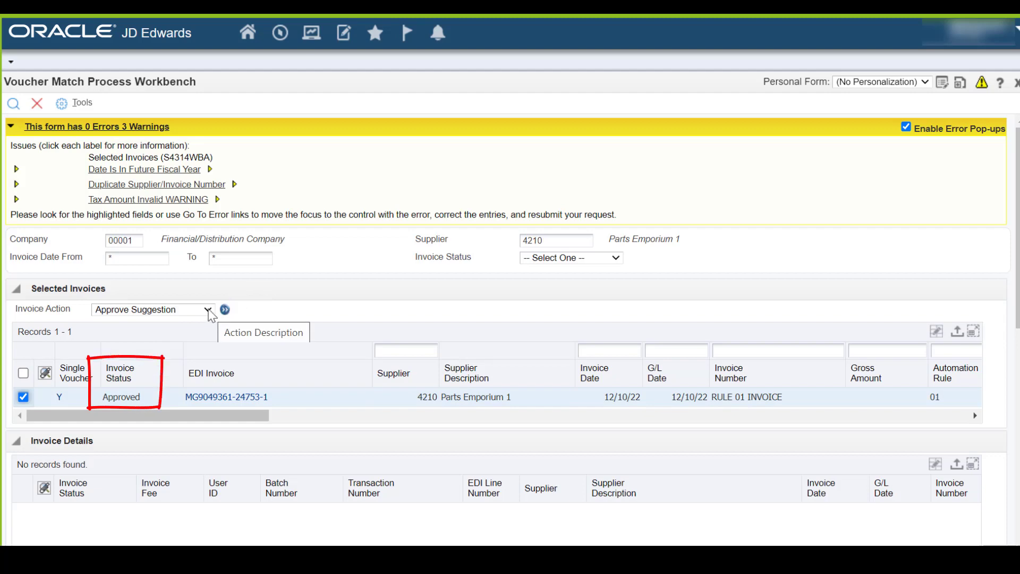
click(208, 311)
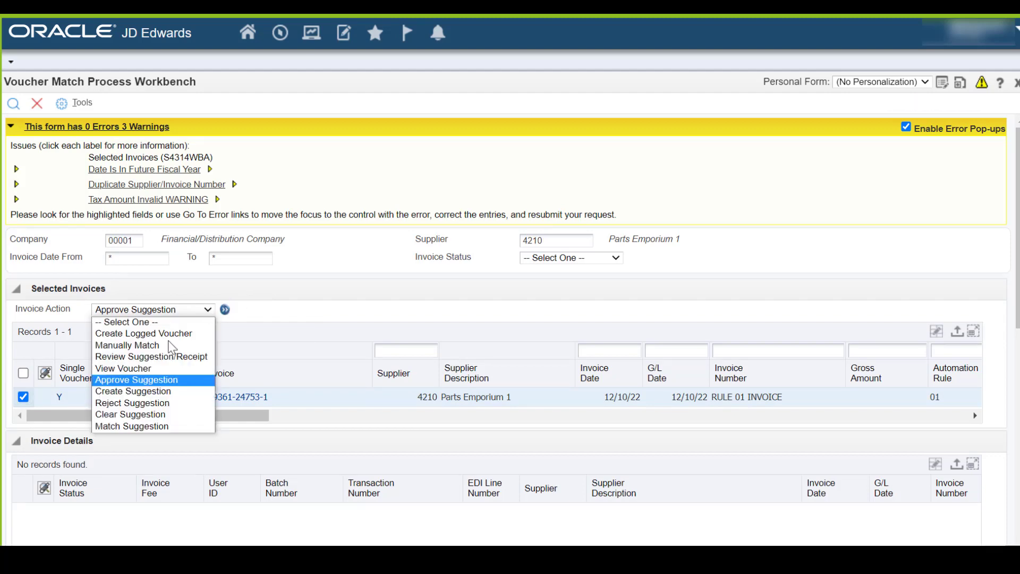
click(129, 427)
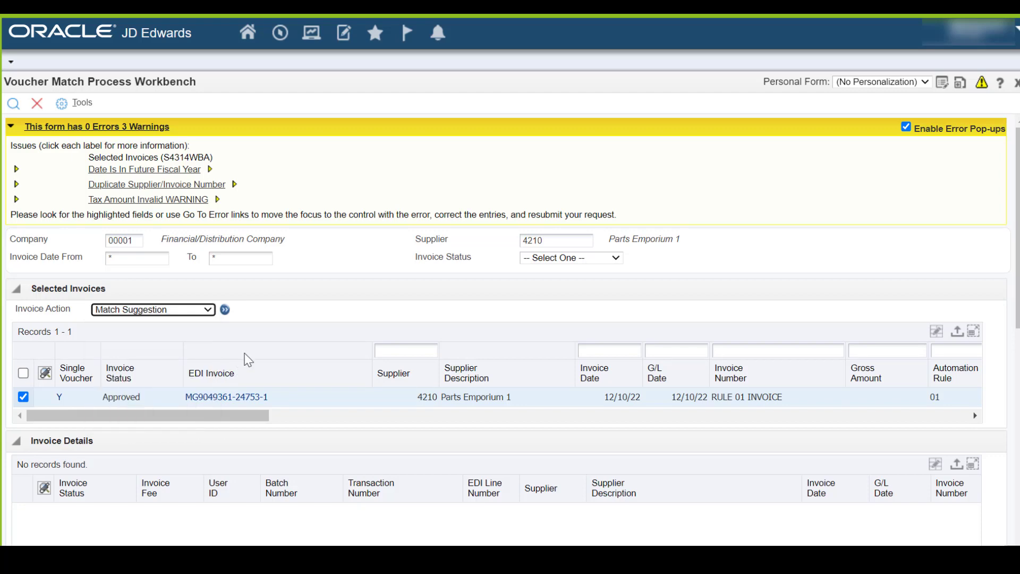
click(225, 309)
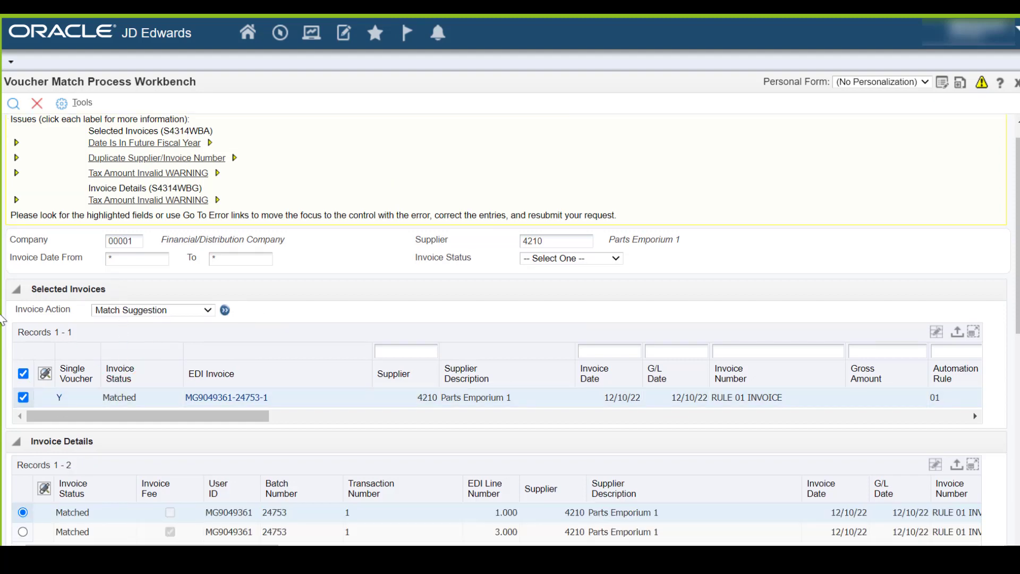
- Show the voucher details of the matched RULE 01 INVOICE with the View Voucher action
drag(1016, 303, 1018, 345)
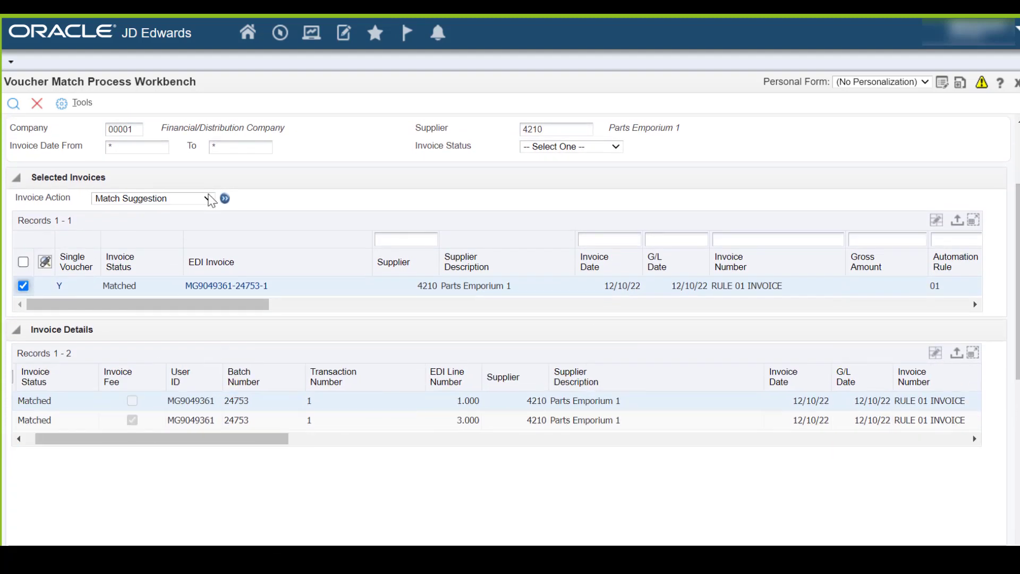
click(208, 198)
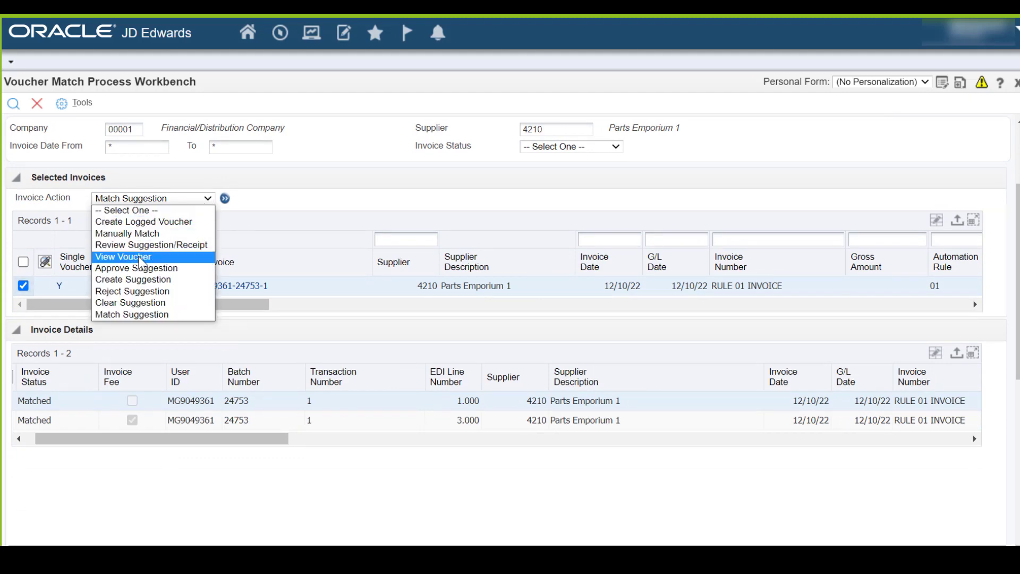
click(141, 260)
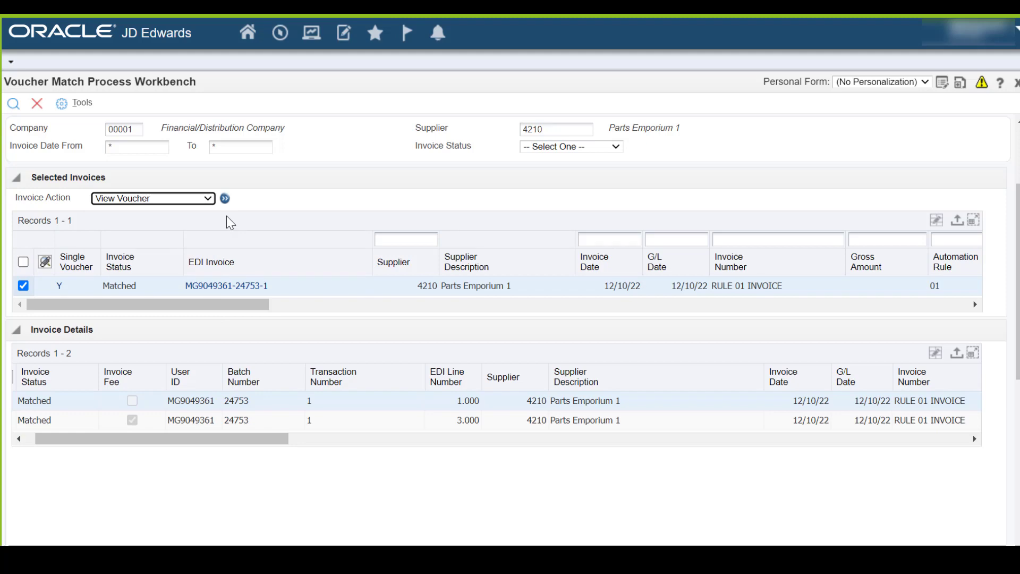
click(226, 199)
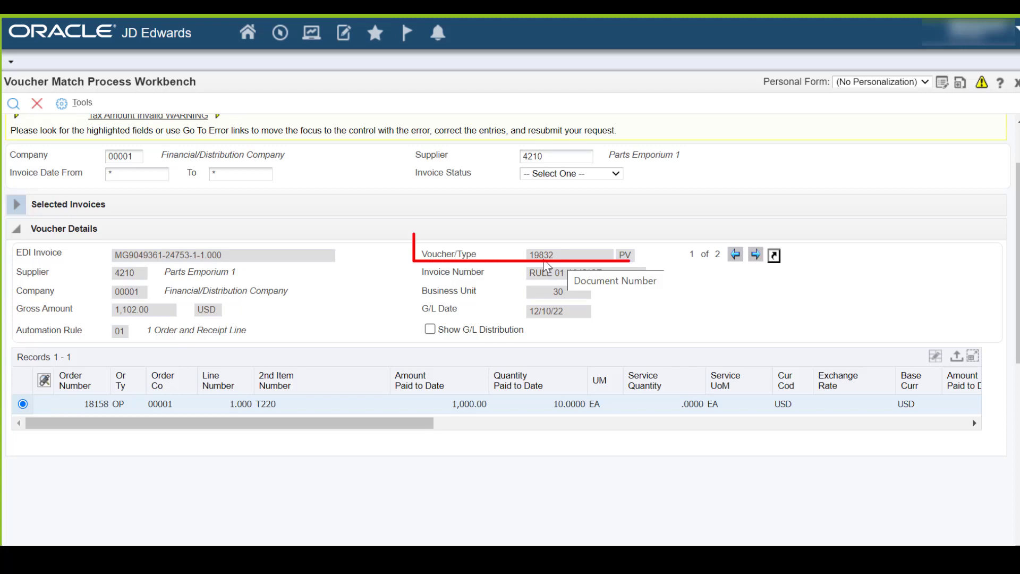
- Compare the voucher details of both invoice lines, then return to the selected invoices
click(754, 255)
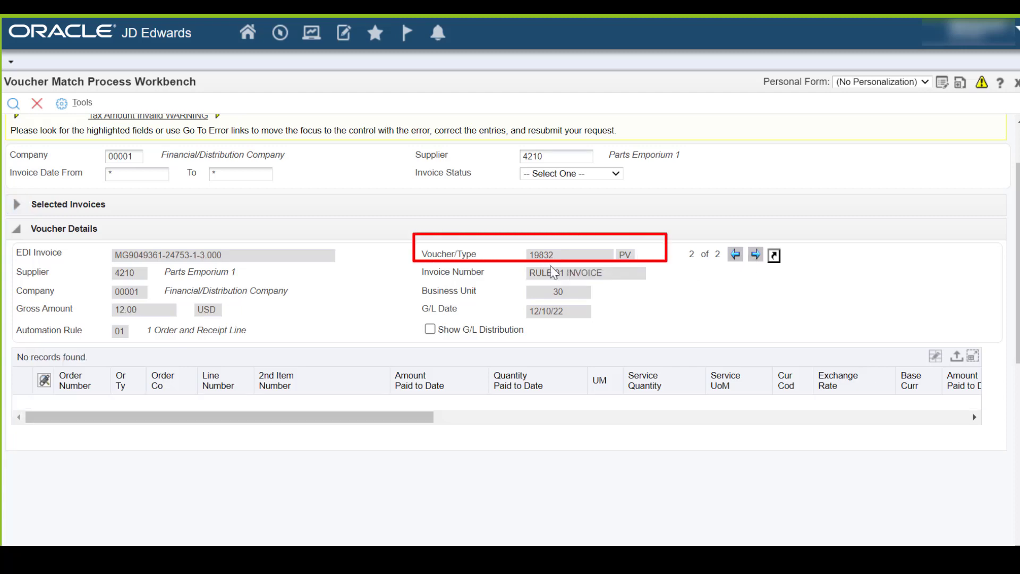
click(735, 255)
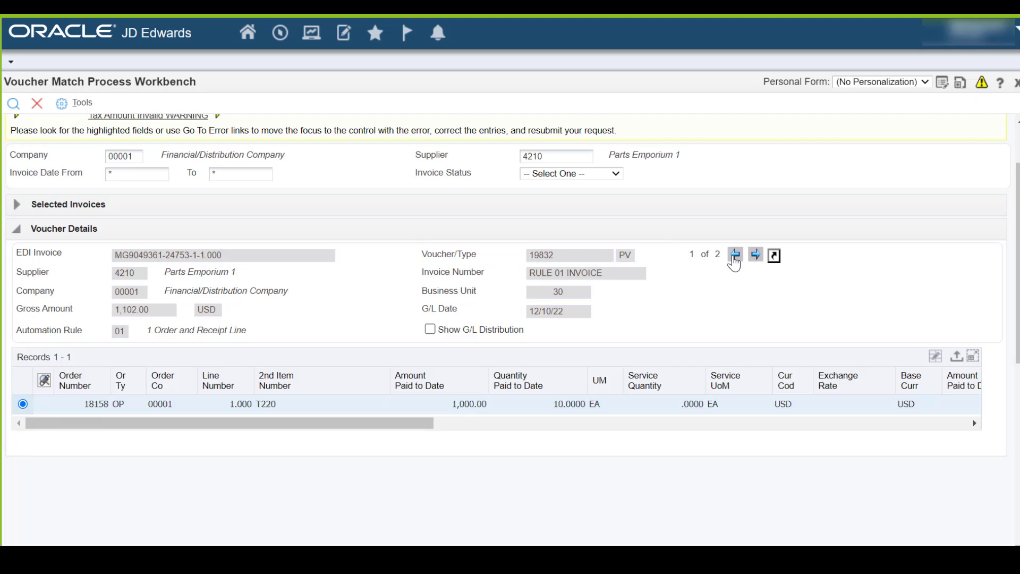
click(735, 257)
click(735, 257)
click(774, 257)
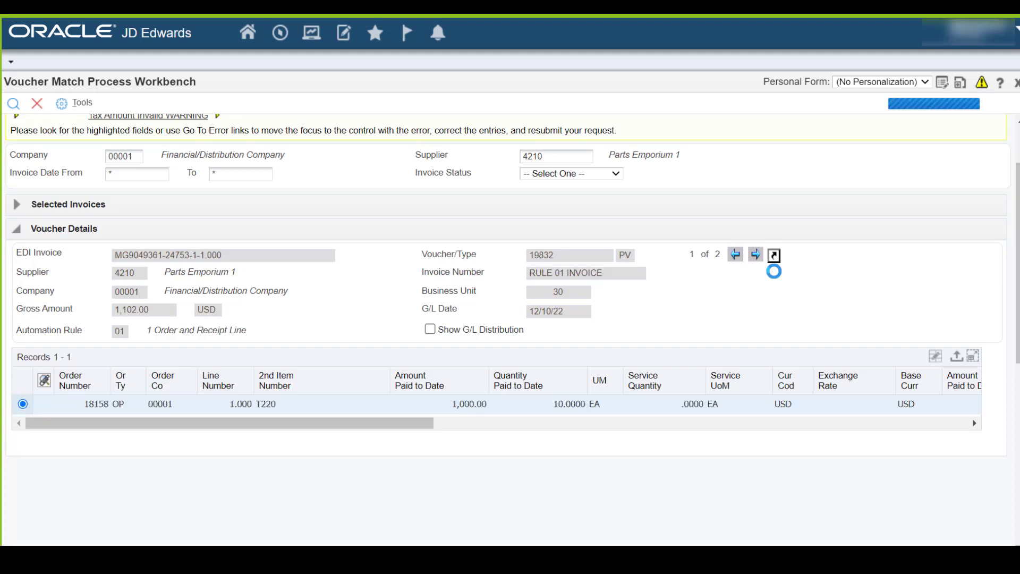
- Open the Supplier Ledger Inquiry through fast path P0411
click(282, 36)
text(p)
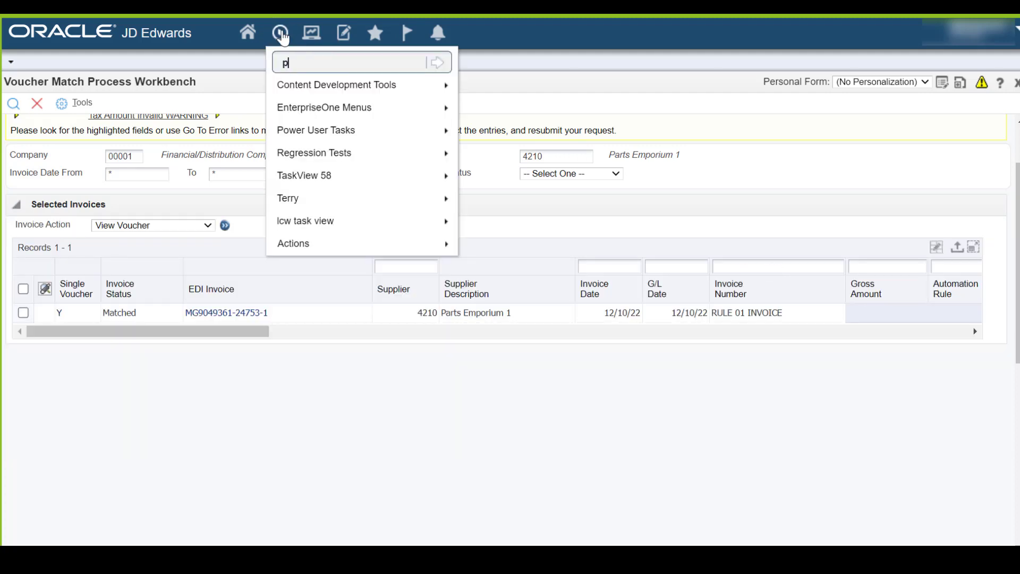
text(0411)
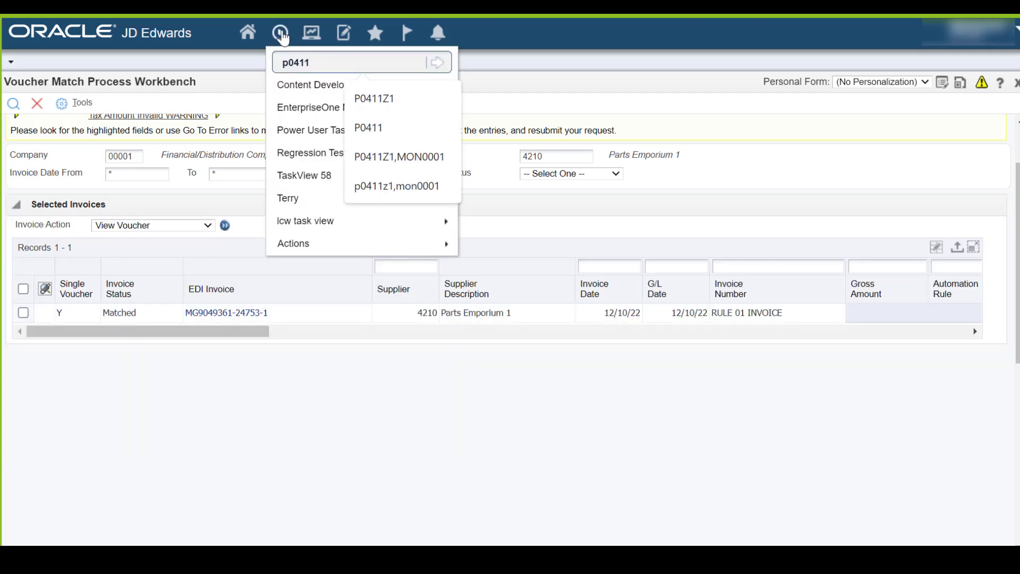
click(437, 63)
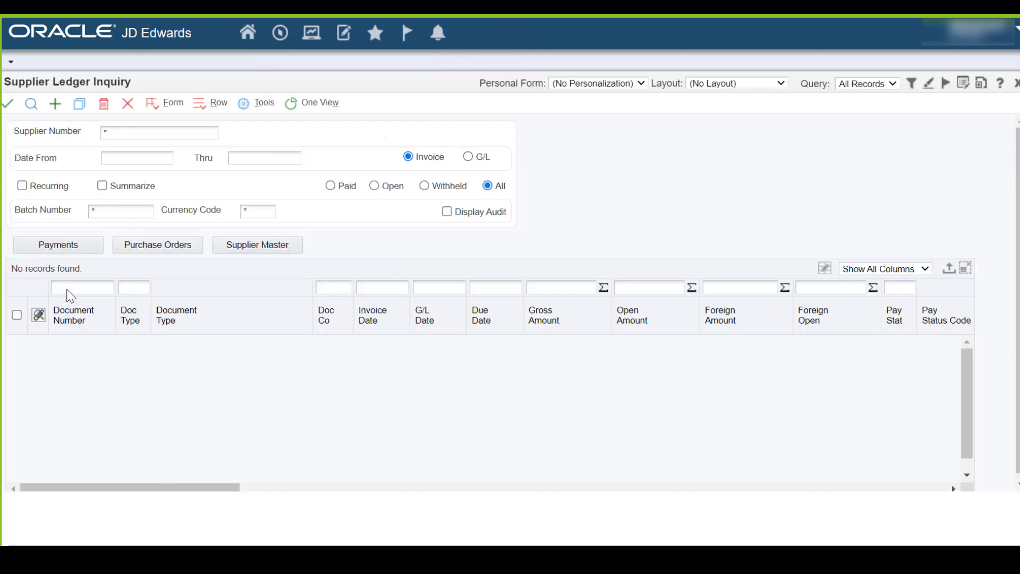
- Find voucher document 19832 of type PV for company 00001 and open the first matching ledger record
click(68, 288)
text(198)
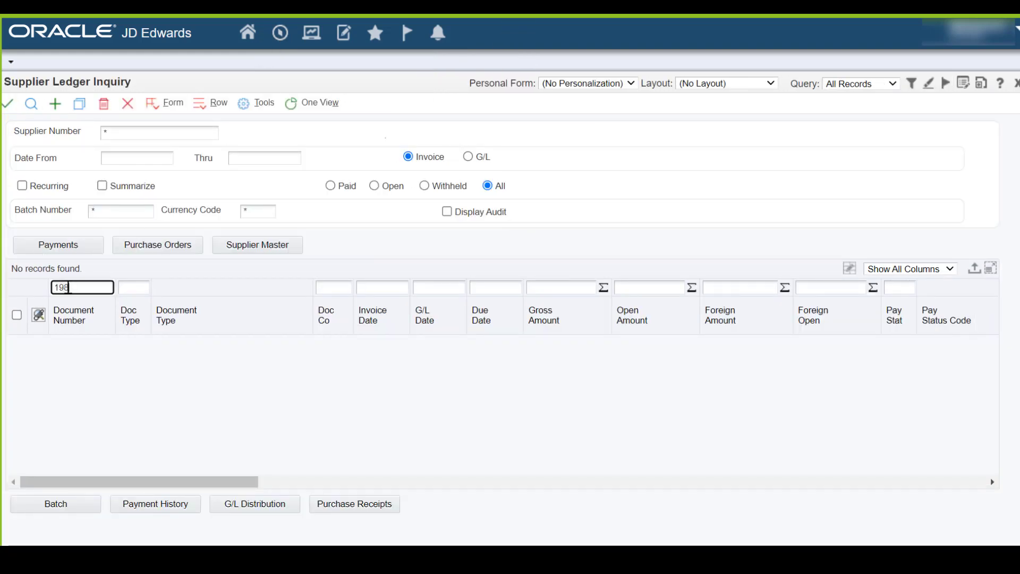
text(32)
click(138, 288)
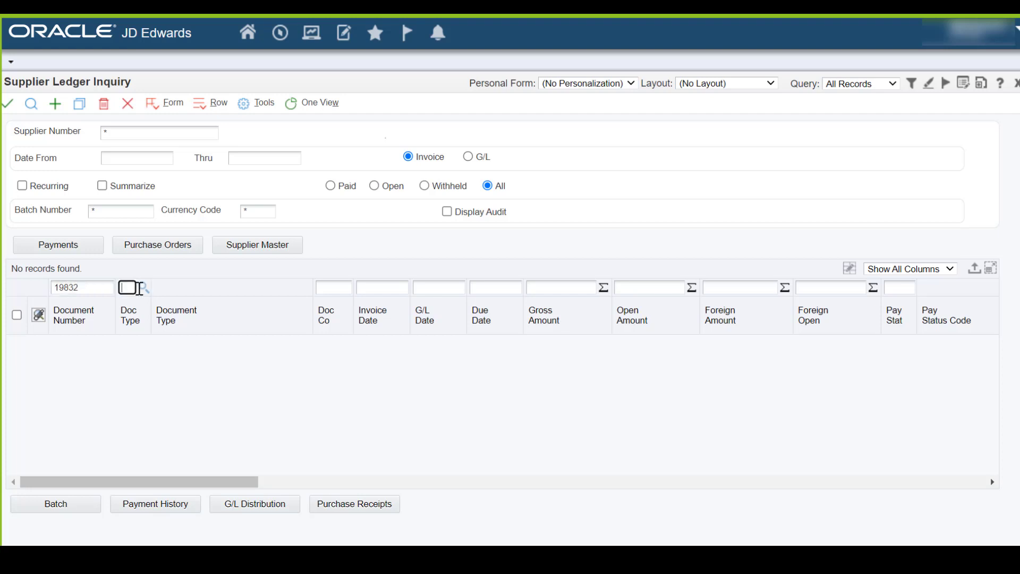
text(pv)
click(341, 287)
text(00)
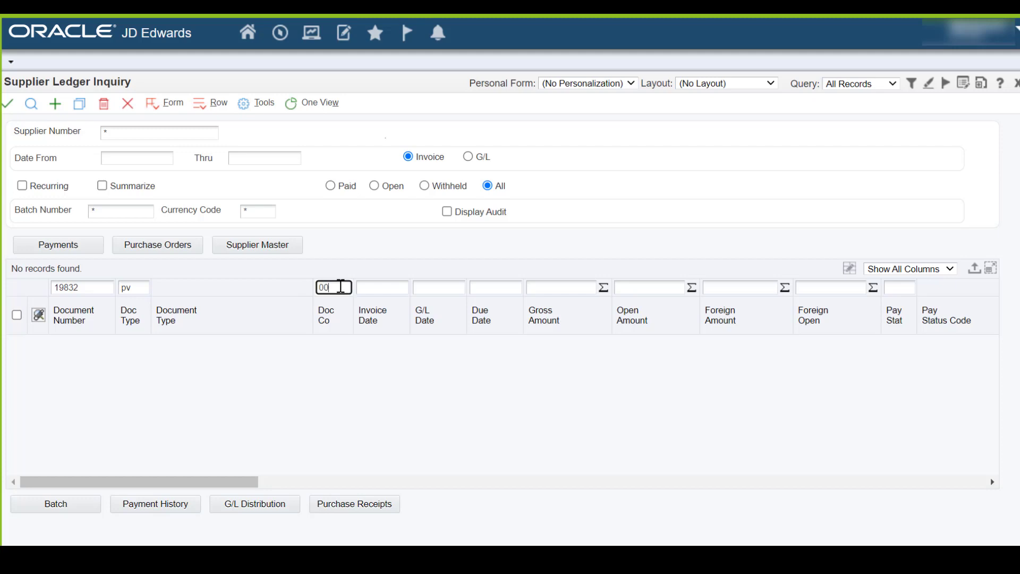
text(001)
click(31, 104)
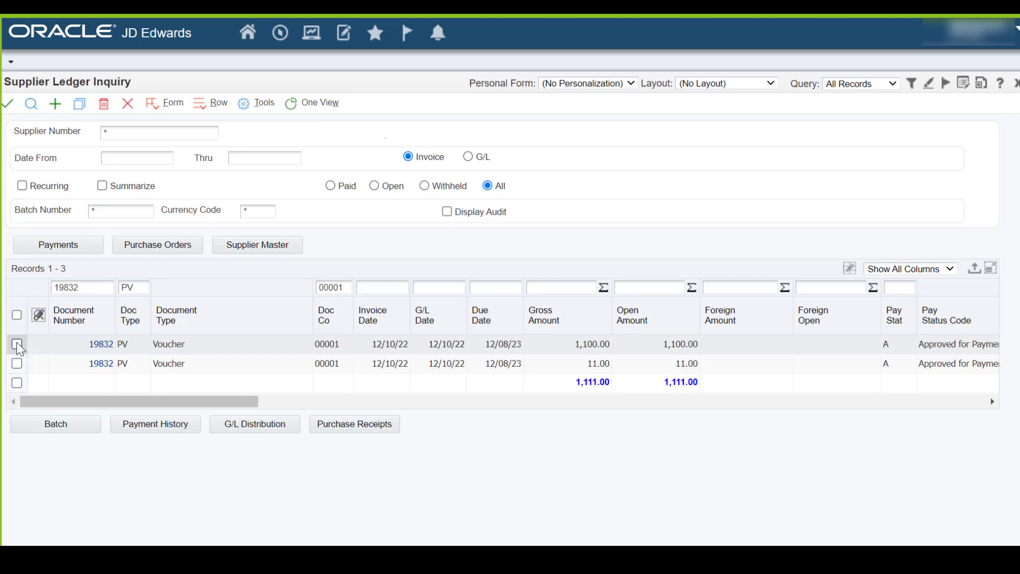
click(17, 344)
click(7, 104)
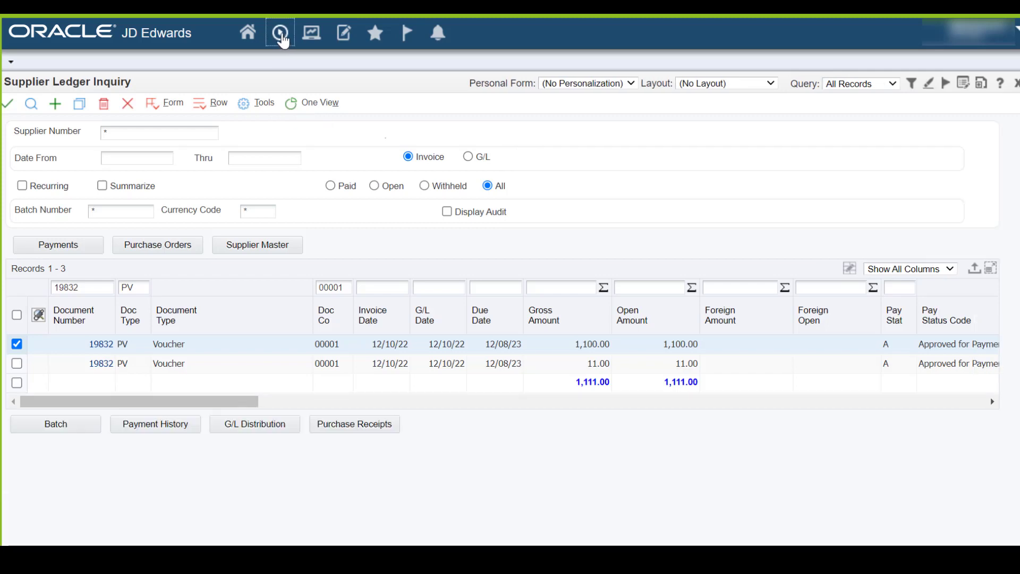
- Open Work With Order Headers through fast path P4310 and search for the purchase order by its order number
click(282, 37)
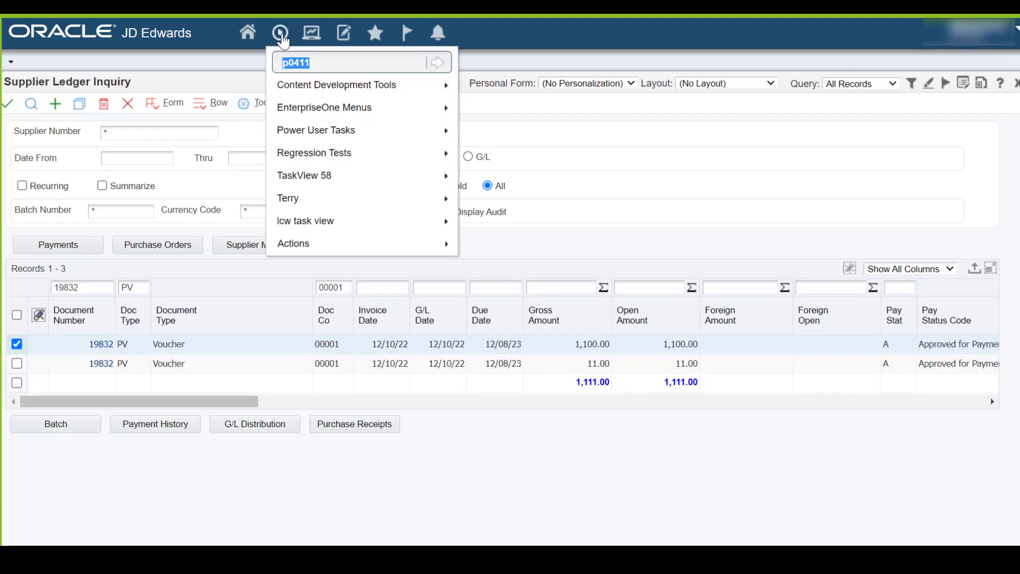
text(p4310)
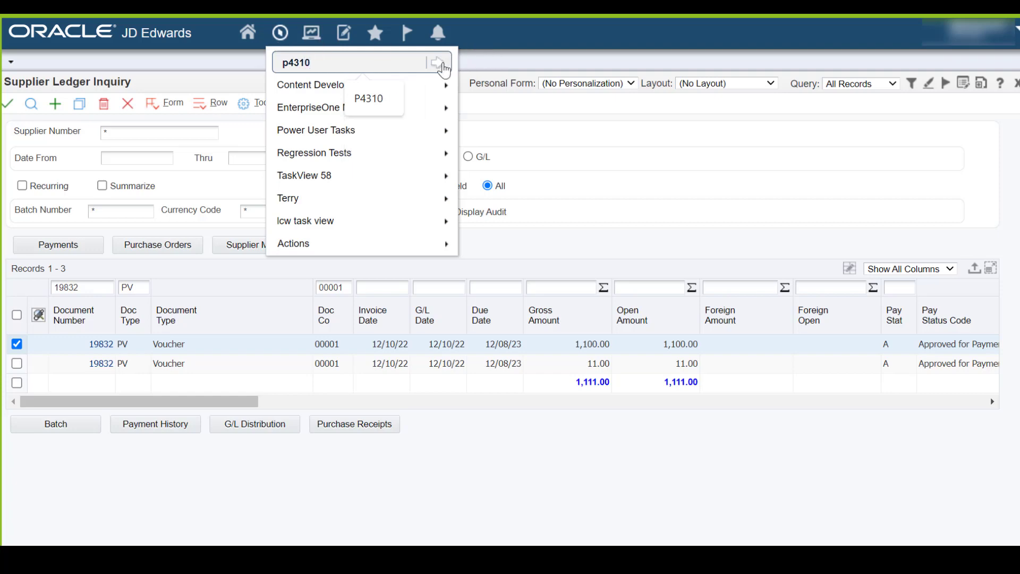
click(436, 63)
click(64, 204)
text(18158)
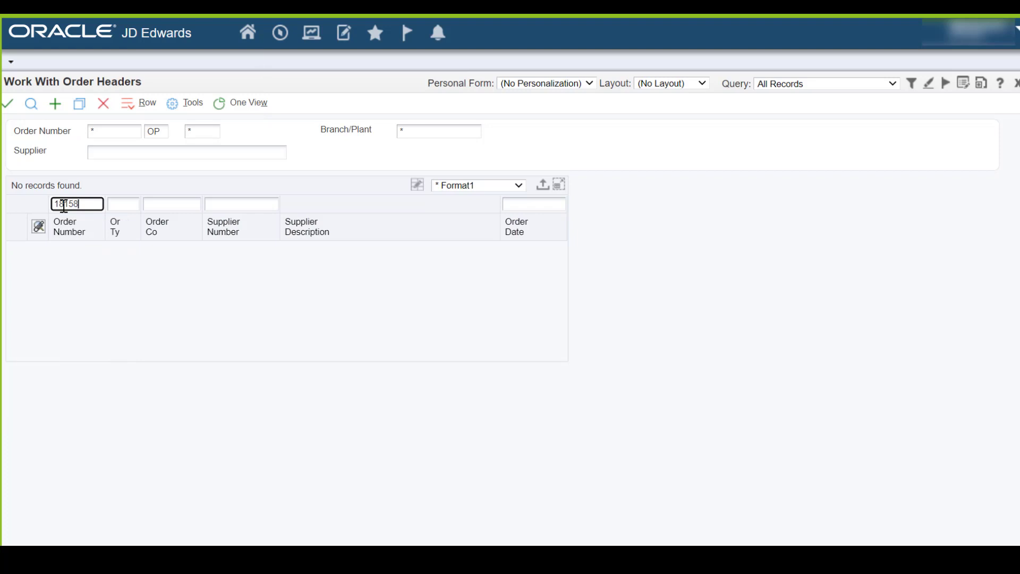
click(26, 107)
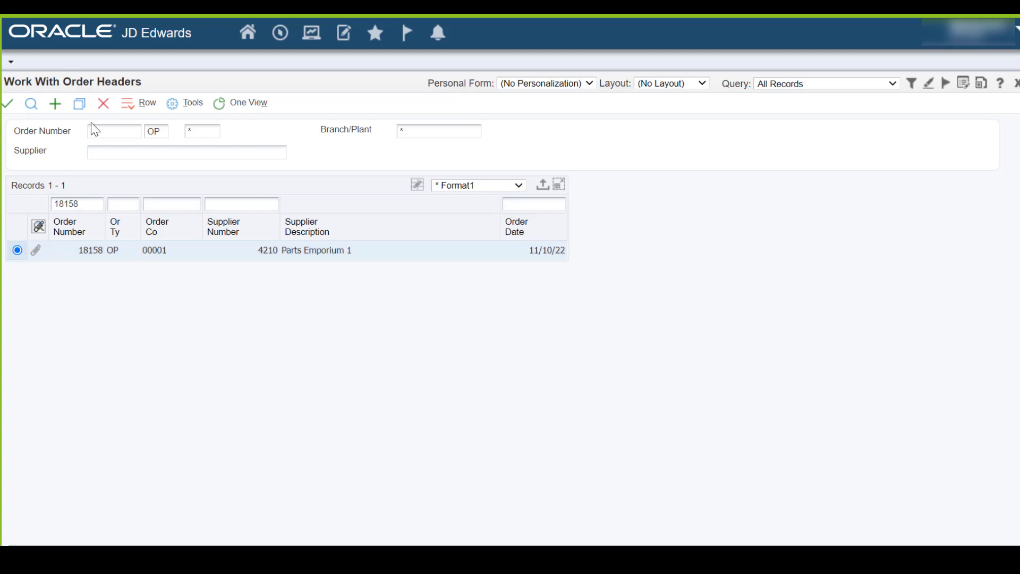
- Review the found purchase order through Detail Revision and close it, then leave the New Order Line processing options
click(138, 104)
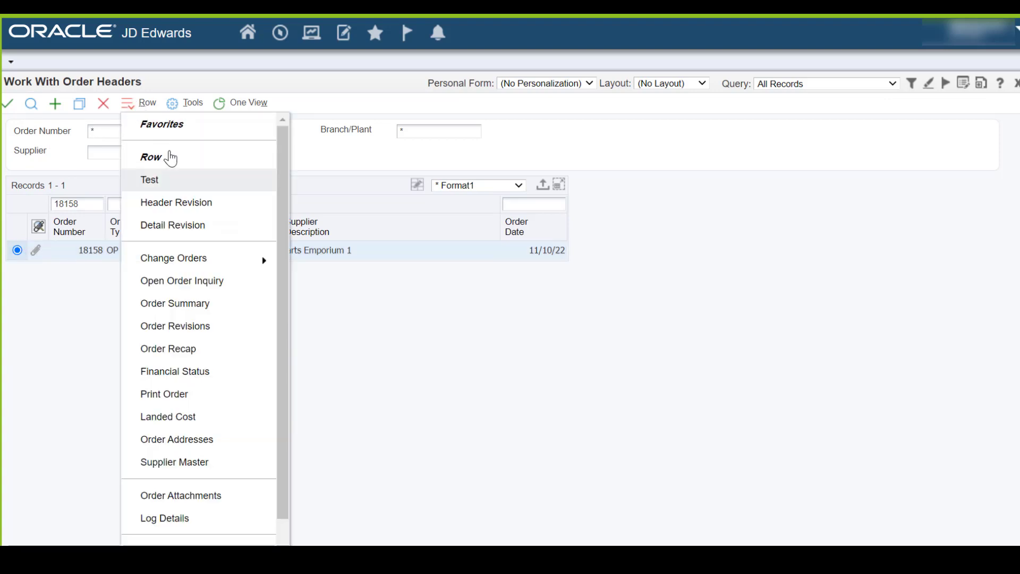
click(155, 225)
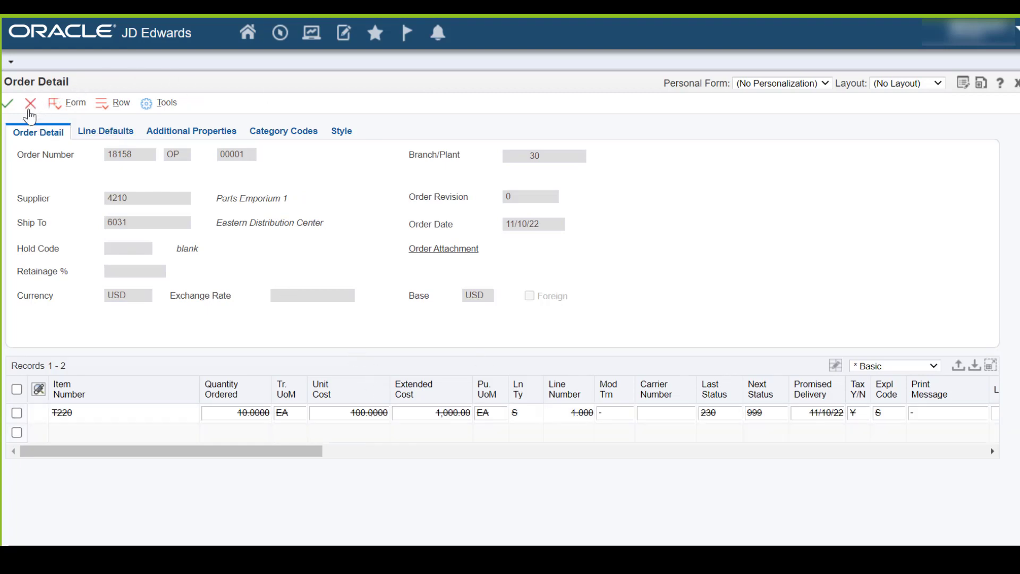
click(30, 105)
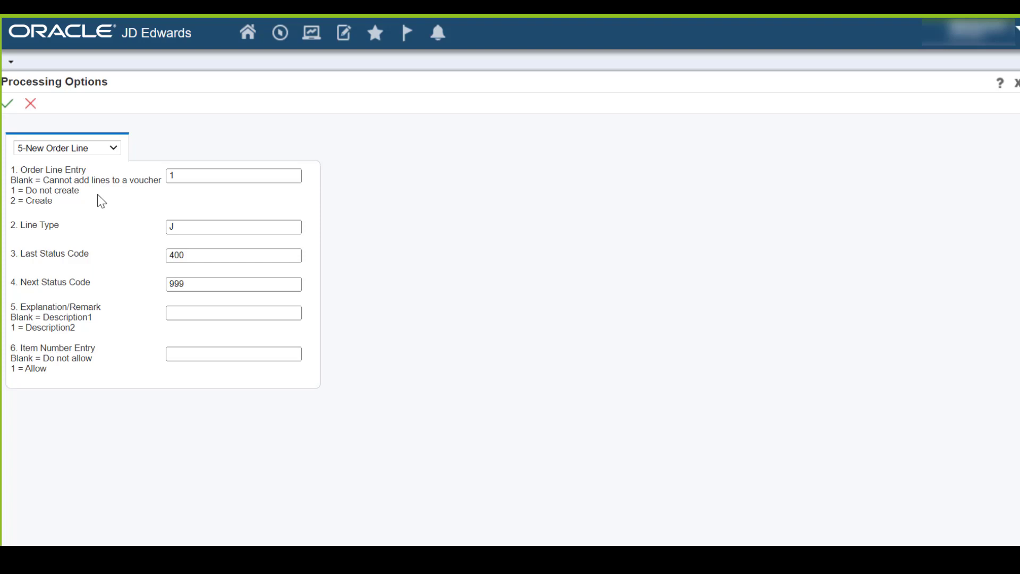
click(30, 104)
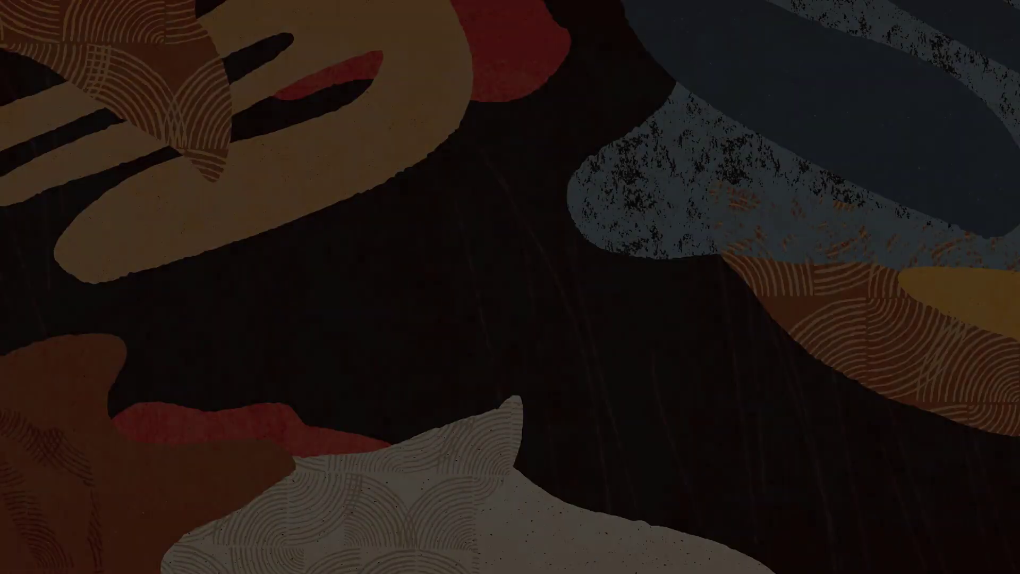